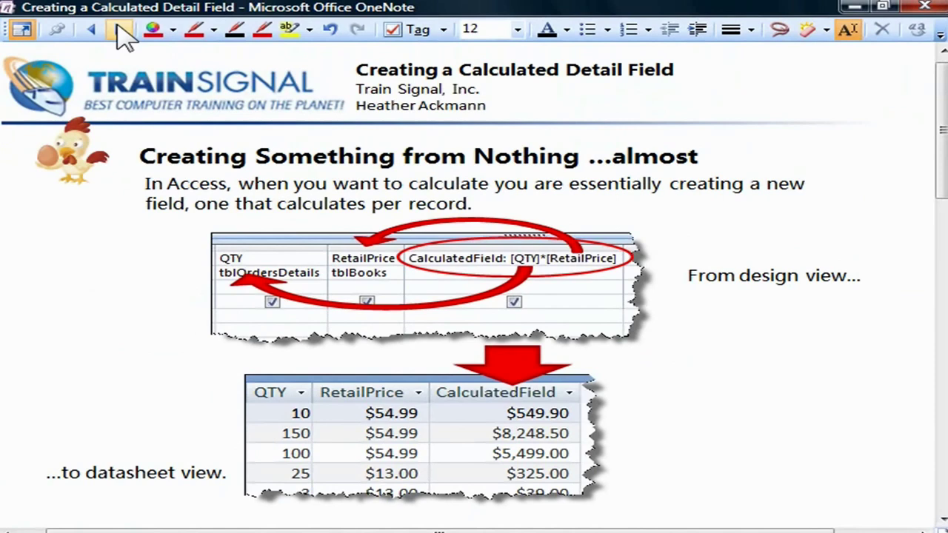
{"action": "left_click", "coordinate": [122, 34]}
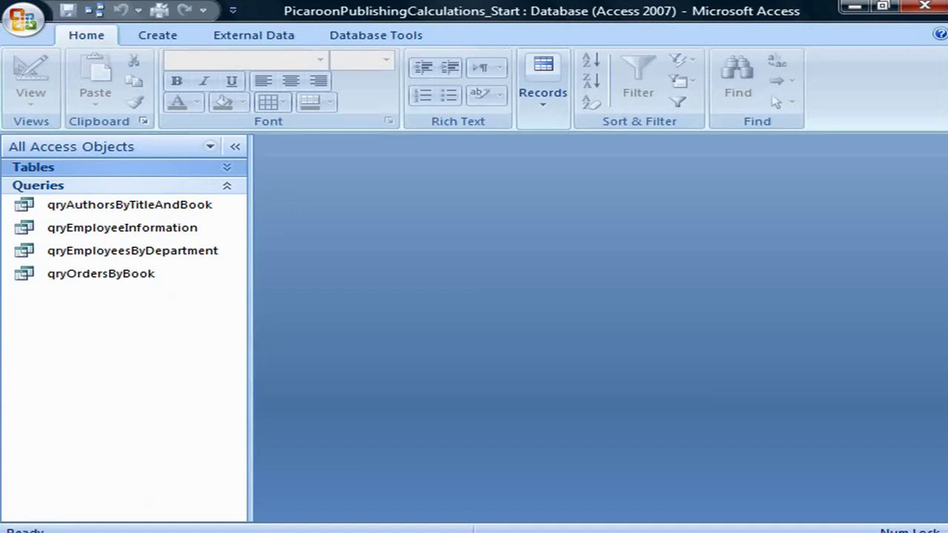
{"action": "left_click", "coordinate": [211, 169]}
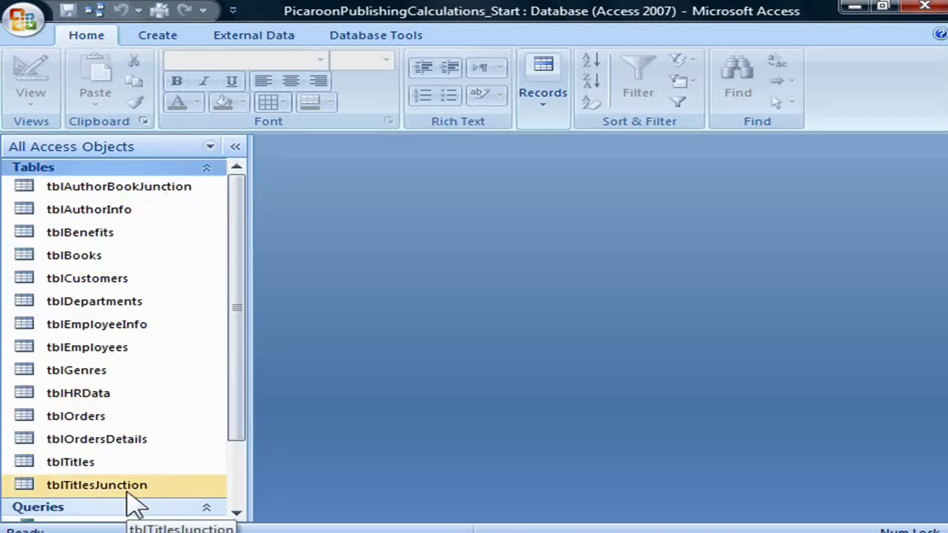
{"action": "left_click", "coordinate": [165, 169]}
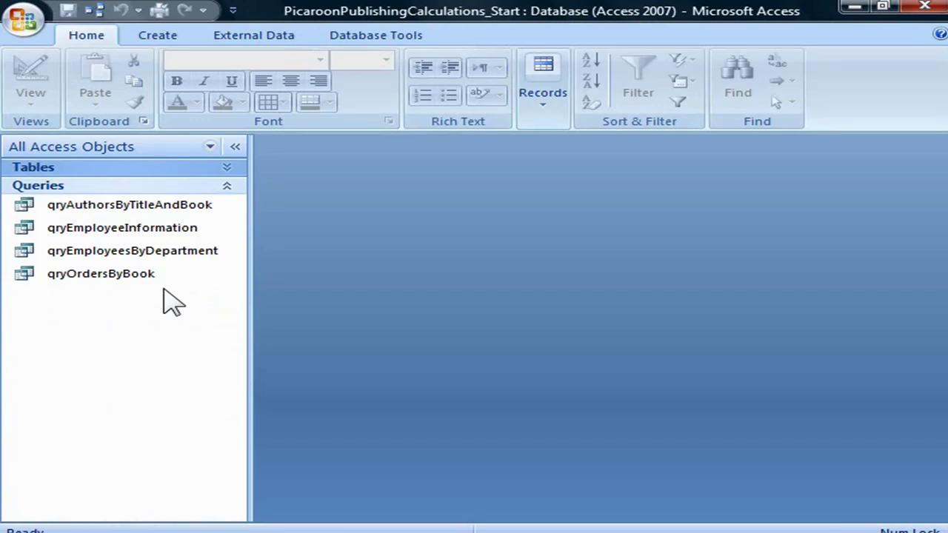
Open the qryOrdersByBook query and collapse the list of database objects.
{"action": "double_click", "coordinate": [93, 276]}
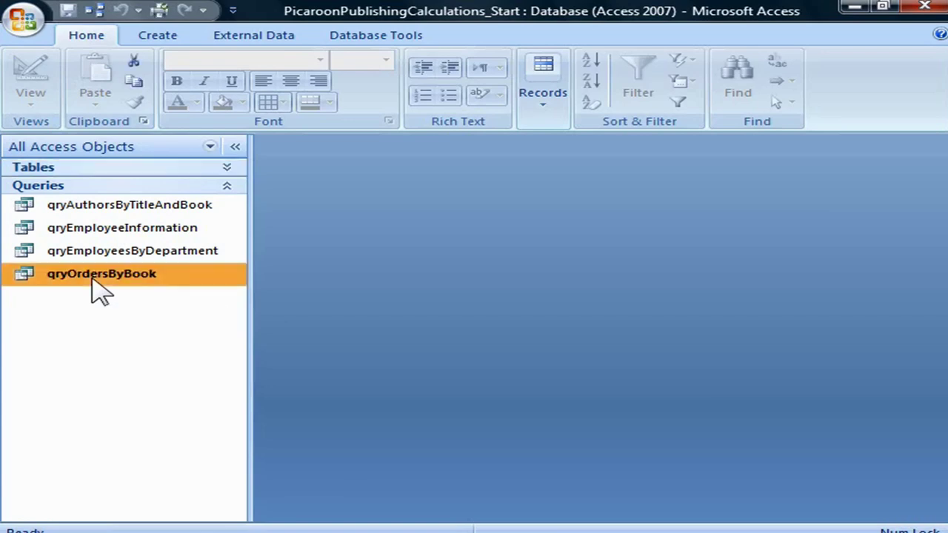
{"action": "left_click", "coordinate": [234, 149]}
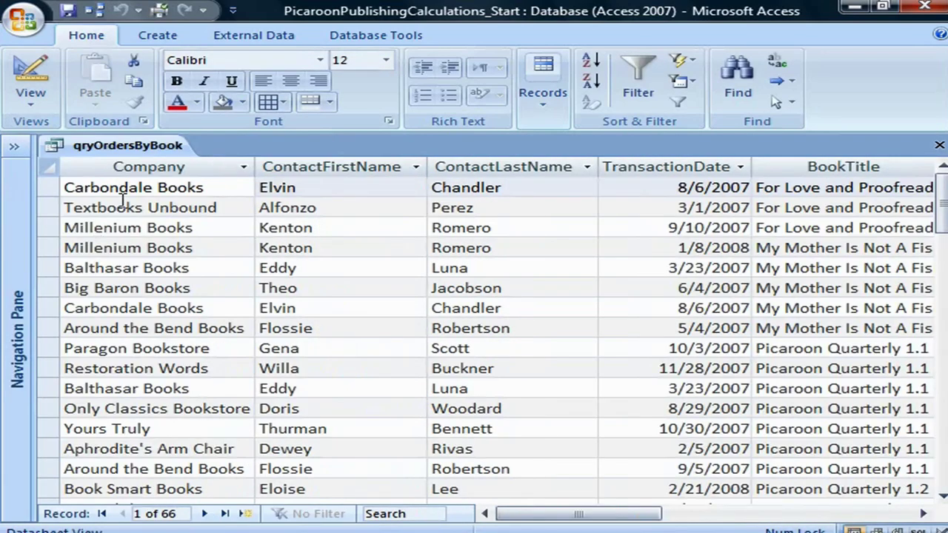
Examine the query's columns from Company through RetailPrice, including the first record's QTY and RetailPrice values.
{"action": "left_click", "coordinate": [151, 168]}
{"action": "left_click", "coordinate": [360, 166]}
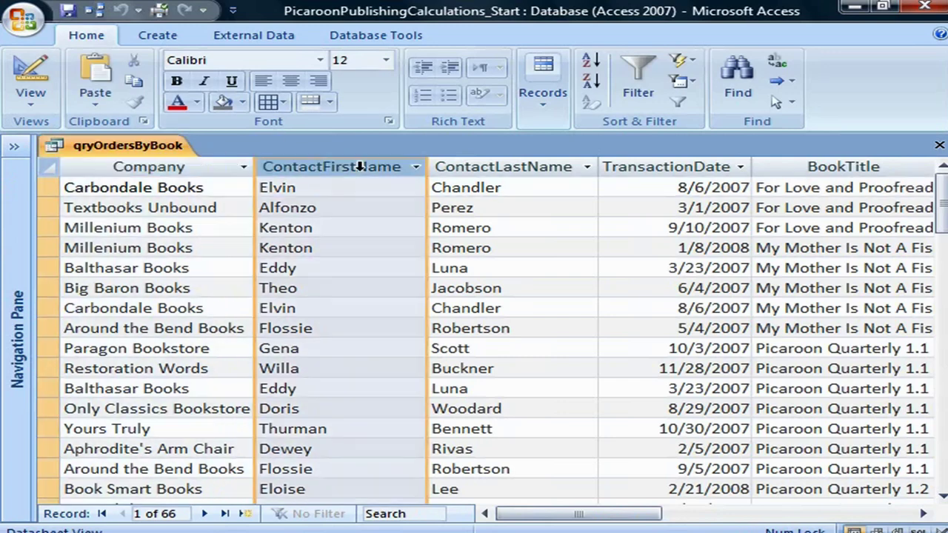
{"action": "left_click", "coordinate": [533, 168]}
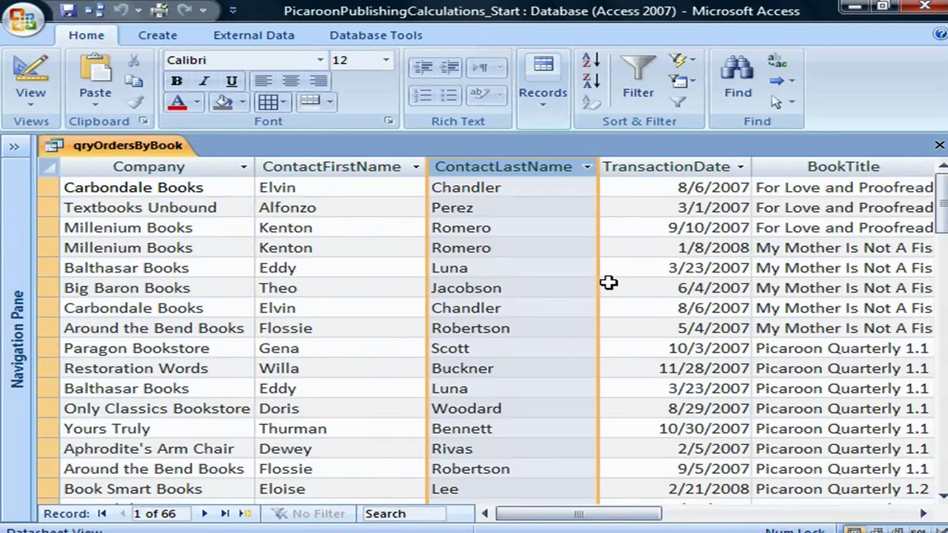
{"action": "left_click", "coordinate": [699, 169]}
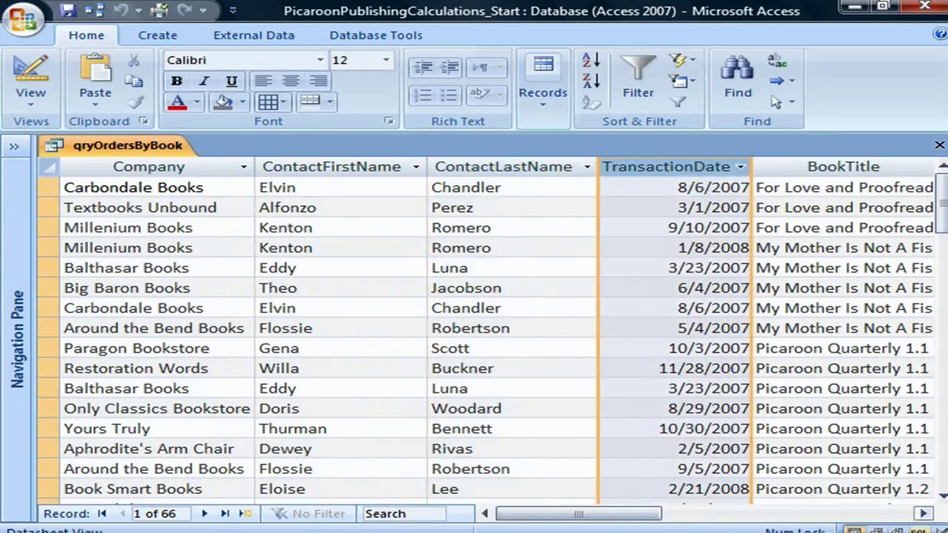
{"action": "left_click", "coordinate": [923, 513]}
{"action": "left_click", "coordinate": [300, 168]}
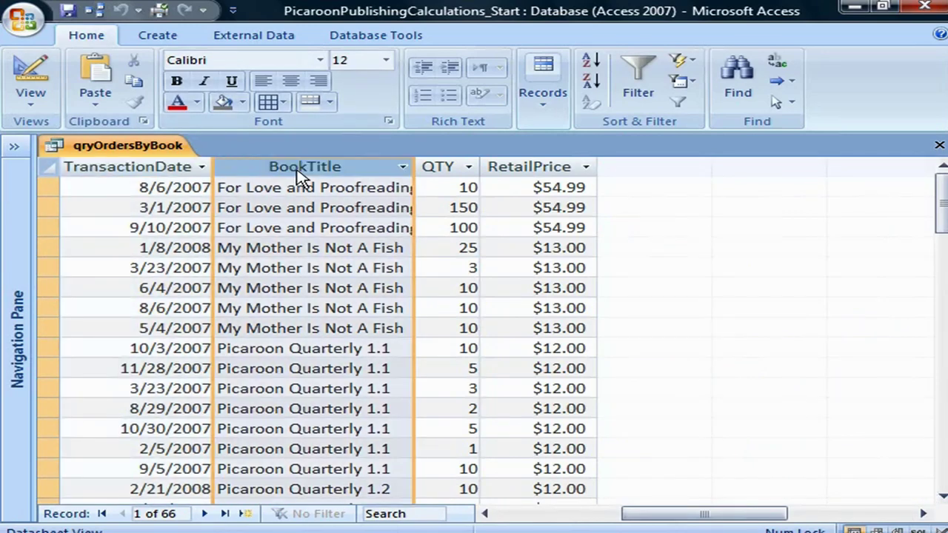
{"action": "left_click", "coordinate": [451, 168]}
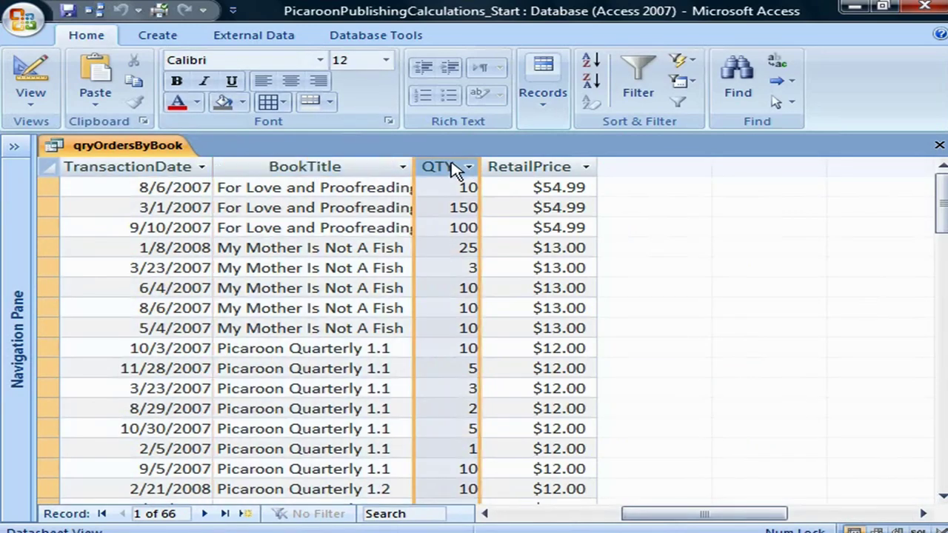
{"action": "left_click", "coordinate": [544, 165]}
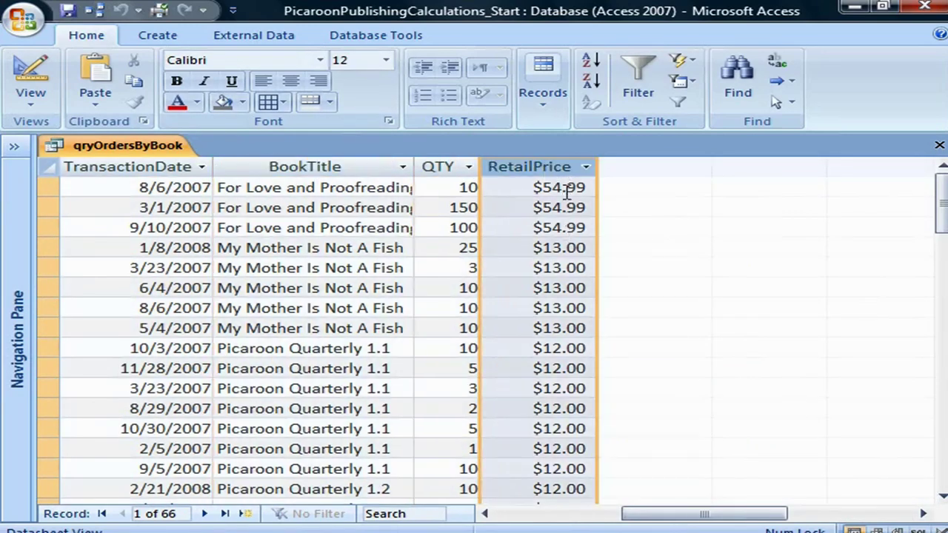
{"action": "left_click", "coordinate": [456, 192]}
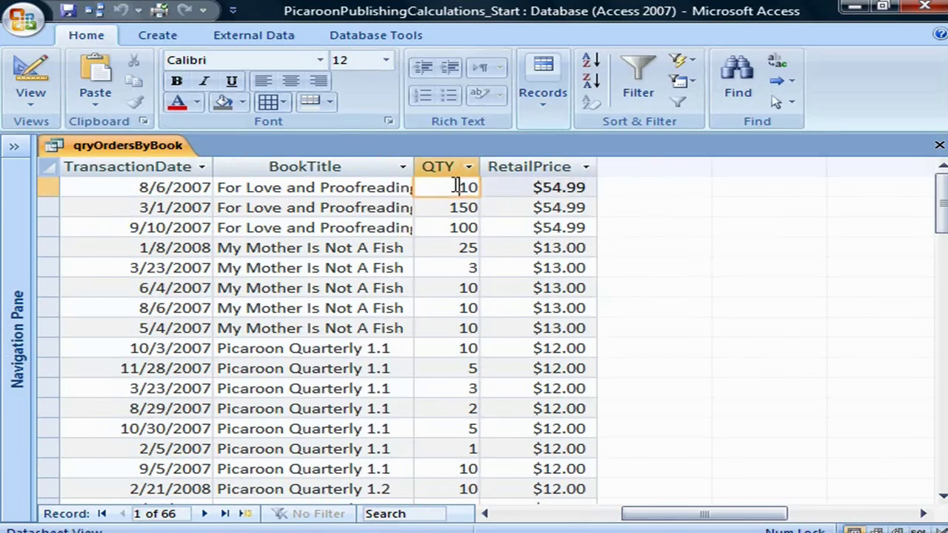
{"action": "left_click", "coordinate": [559, 187]}
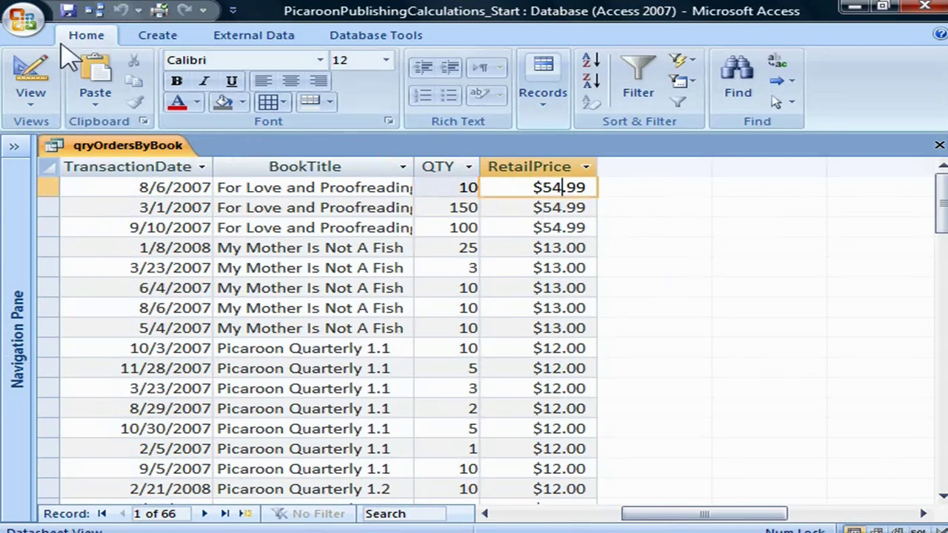
Switch the query to Design view and widen the first empty grid column after RetailPrice.
{"action": "left_click", "coordinate": [31, 67]}
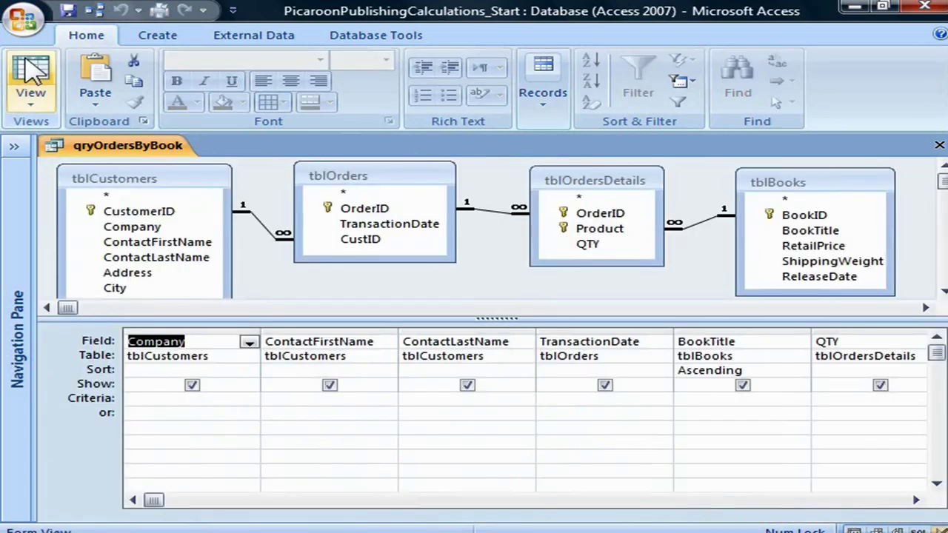
{"action": "left_click", "coordinate": [917, 501]}
{"action": "left_click", "coordinate": [917, 501]}
{"action": "left_click", "coordinate": [917, 501]}
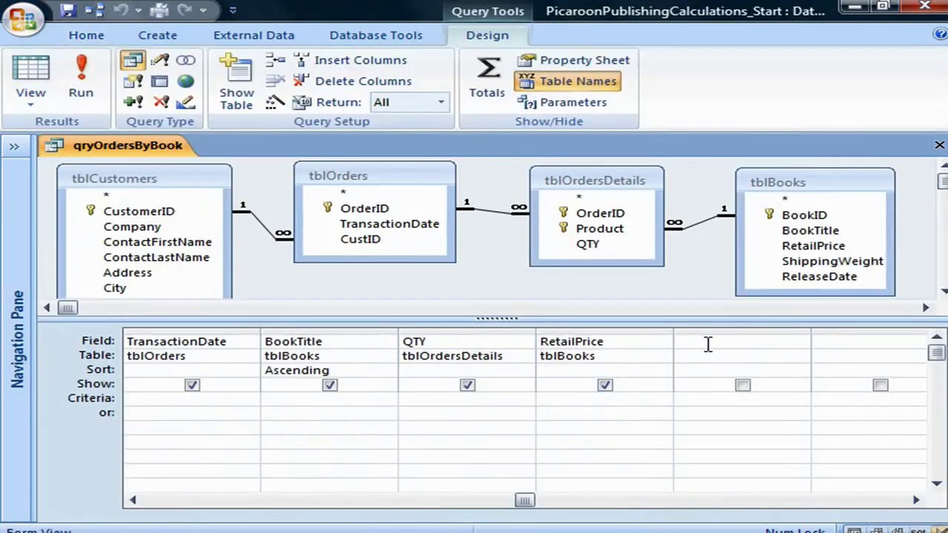
{"action": "left_click", "coordinate": [917, 501]}
{"action": "left_click", "coordinate": [917, 501]}
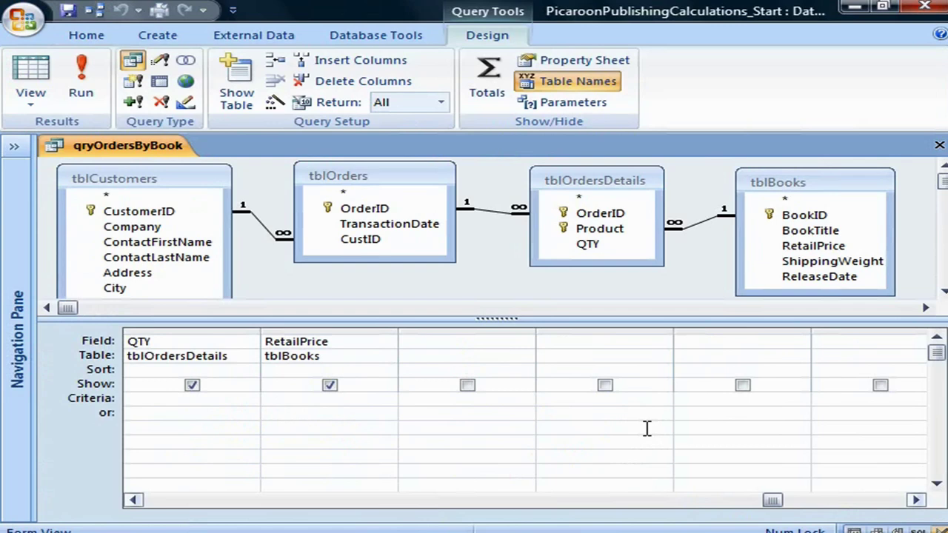
{"action": "left_click", "coordinate": [412, 343]}
{"action": "left_click_drag", "start_coordinate": [537, 328], "coordinate": [784, 328]}
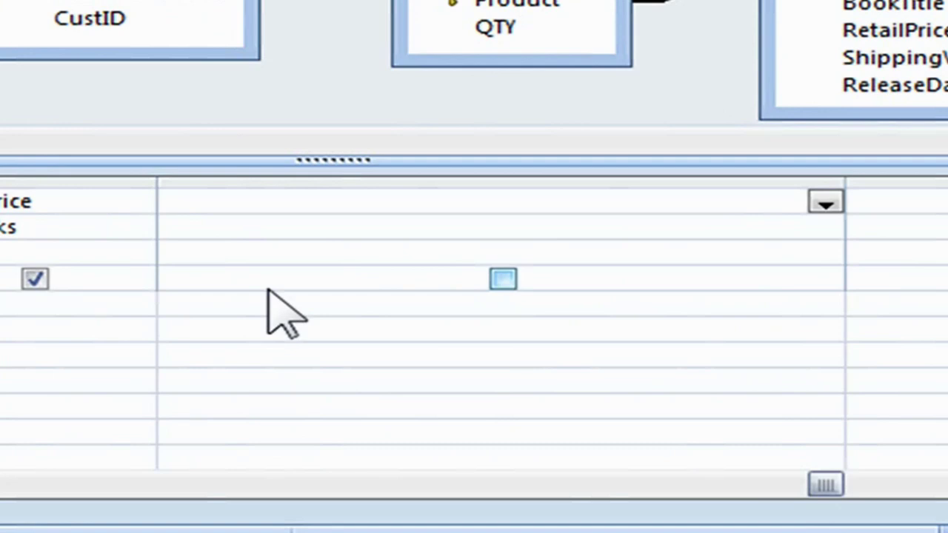
Start a calculated field in the widened column with the expression SubTotal: [tblOrdersDetails]![QTY].
{"action": "type", "text": "SubTotal"}
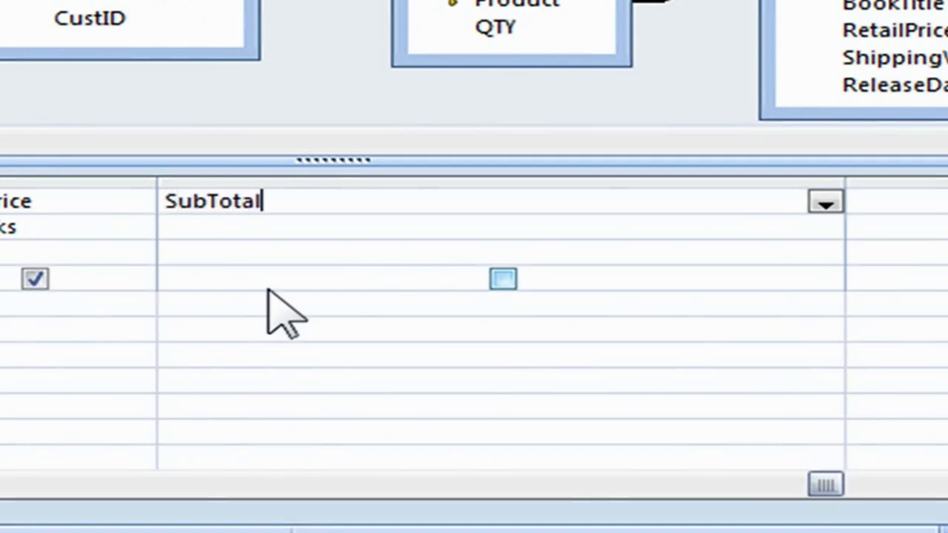
{"action": "type", "text": ":"}
{"action": "type", "text": "["}
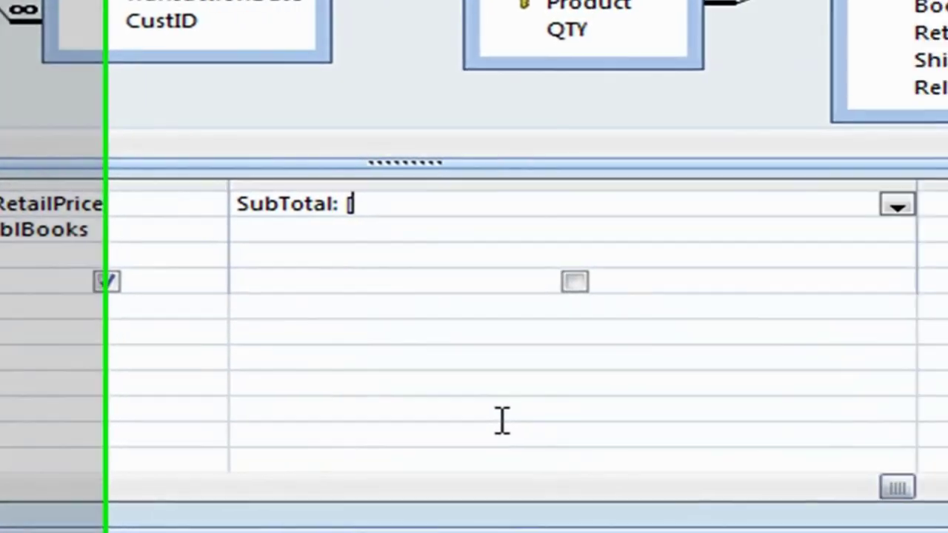
{"action": "type", "text": "tbl"}
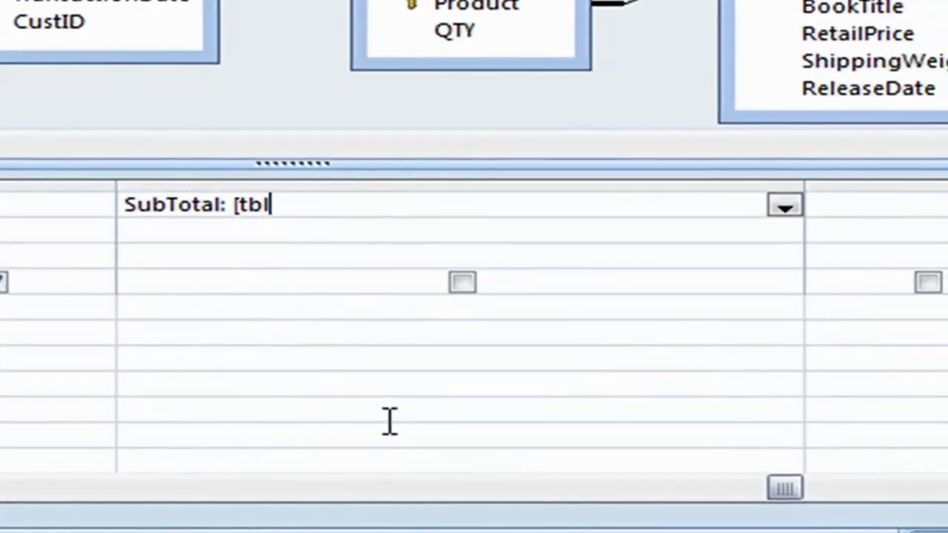
{"action": "type", "text": "Order"}
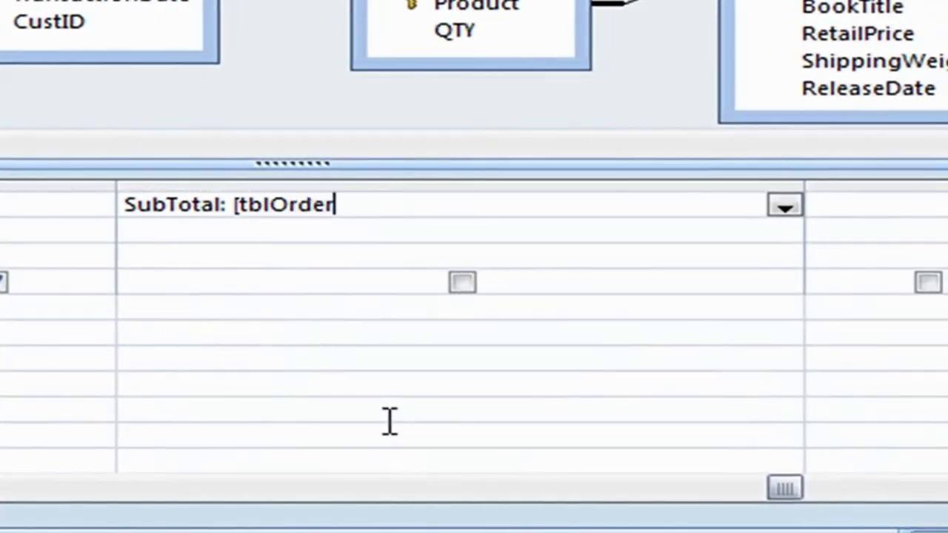
{"action": "type", "text": "sDetails"}
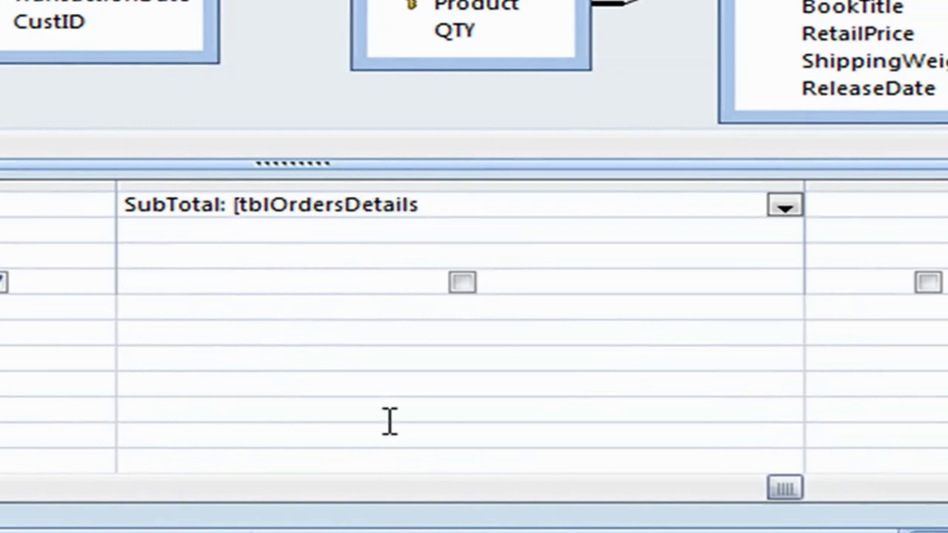
{"action": "type", "text": "]"}
{"action": "type", "text": "![QTY]"}
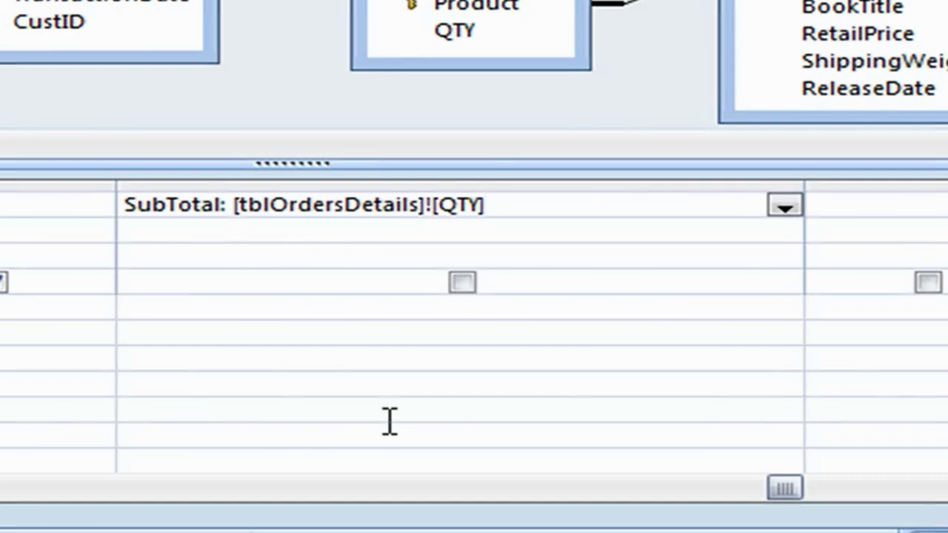
Complete the SubTotal expression by multiplying the quantity by [tblBooks]![RetailPrice], and commit the field.
{"action": "type", "text": "*"}
{"action": "type", "text": "["}
{"action": "type", "text": "tbl"}
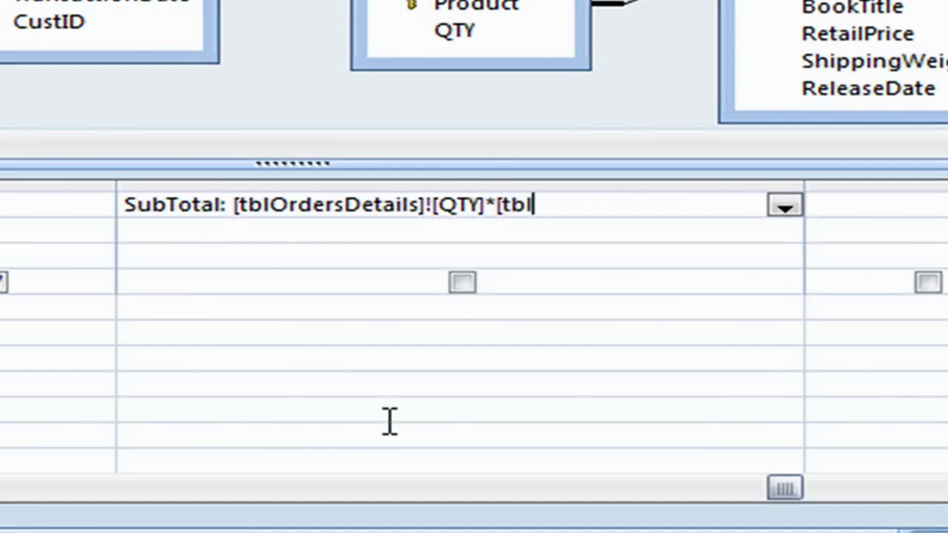
{"action": "type", "text": "Books]"}
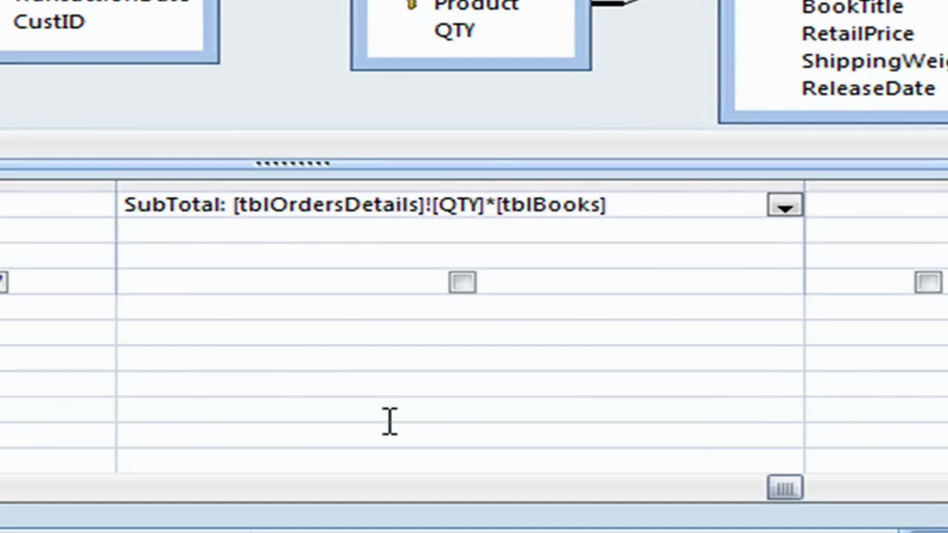
{"action": "type", "text": "!"}
{"action": "type", "text": "["}
{"action": "type", "text": "Reta"}
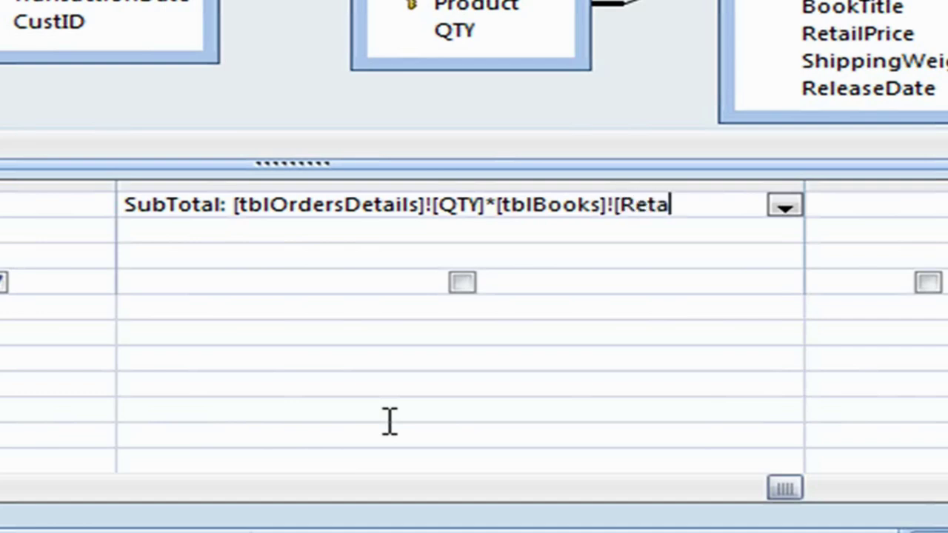
{"action": "type", "text": "ilPrice]"}
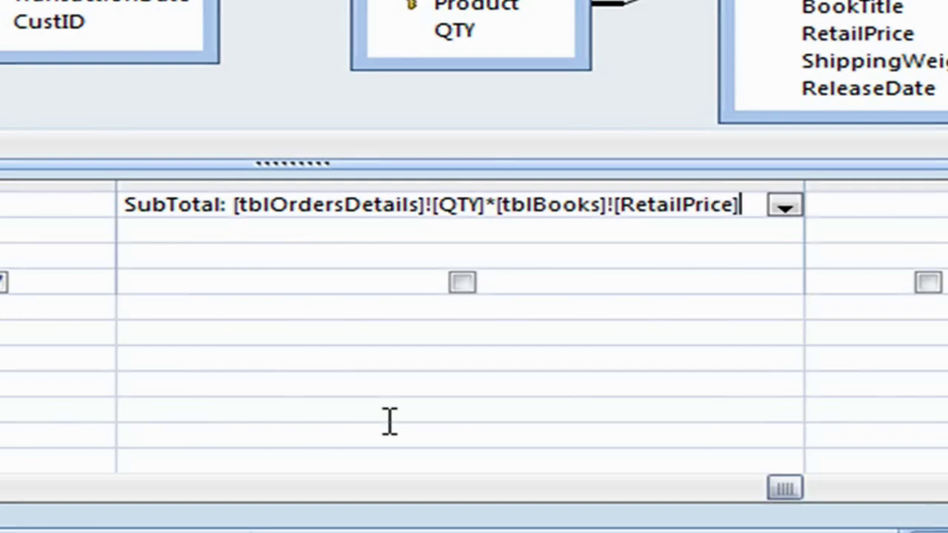
{"action": "key", "text": "Tab"}
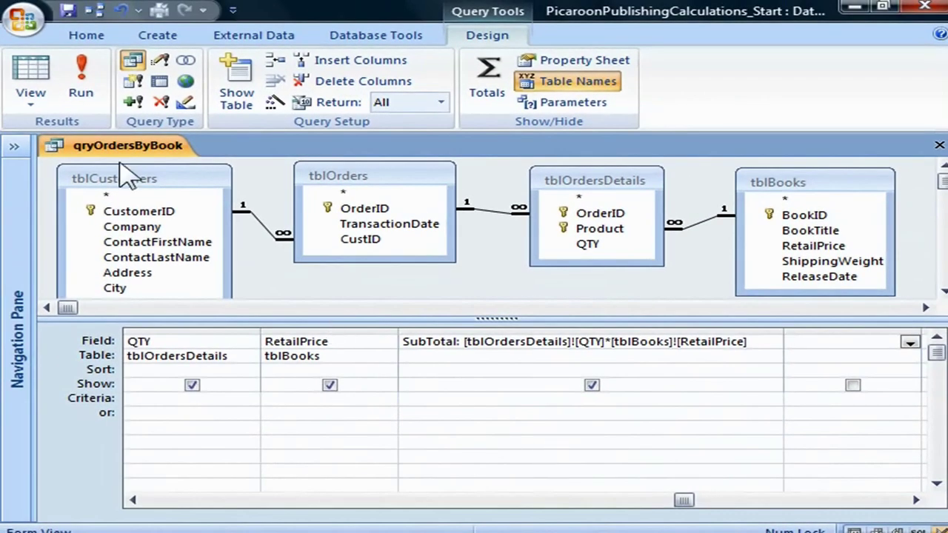
Run the query and compare the first record's SubTotal with its QTY and RetailPrice.
{"action": "left_click", "coordinate": [81, 74]}
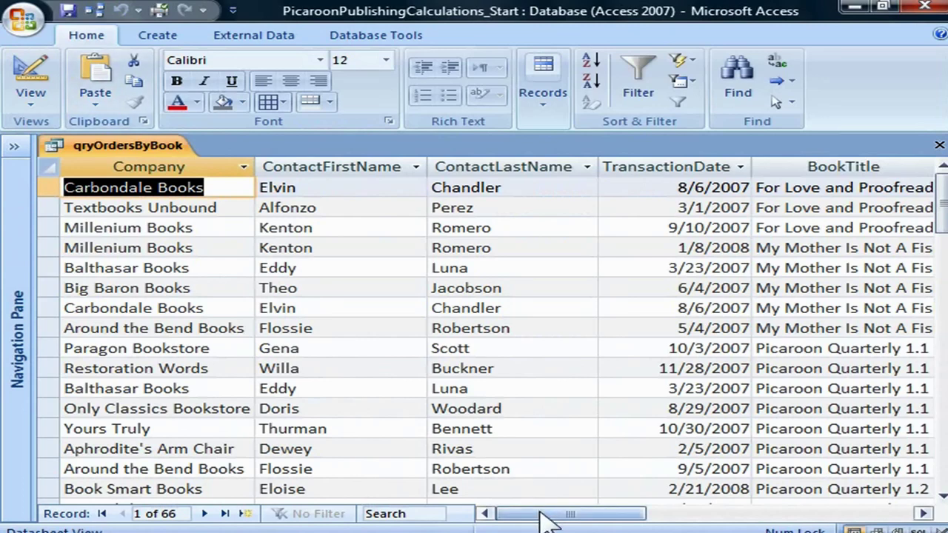
{"action": "left_click_drag", "start_coordinate": [541, 518], "coordinate": [629, 521]}
{"action": "left_click", "coordinate": [850, 185]}
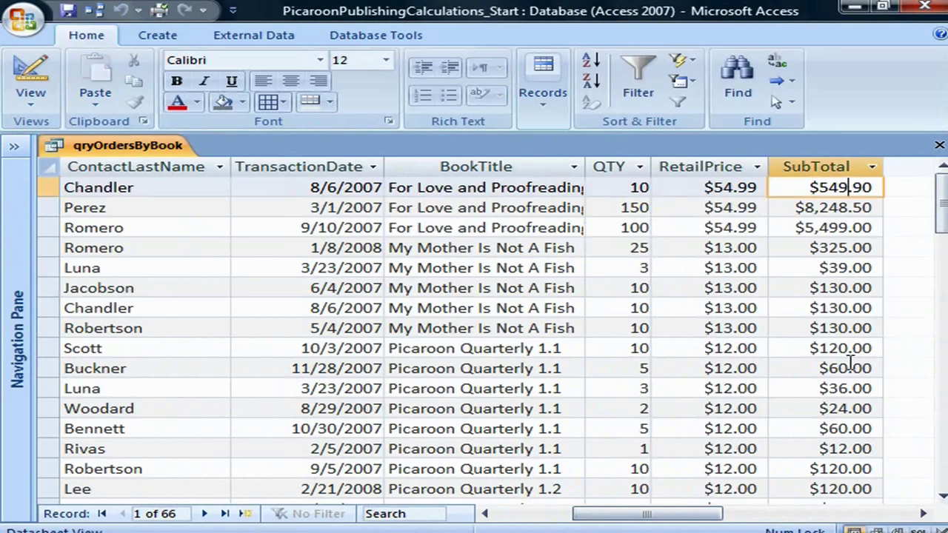
{"action": "left_click", "coordinate": [630, 185]}
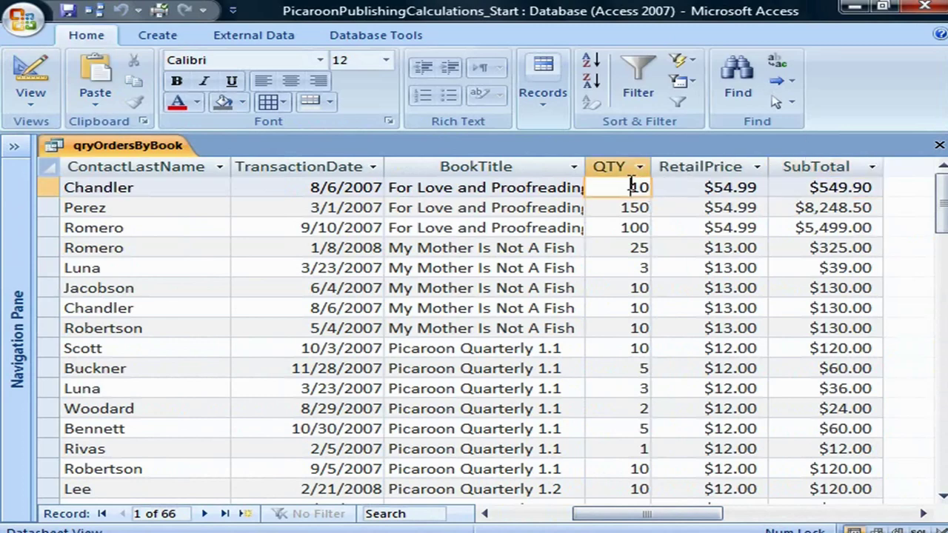
{"action": "left_click", "coordinate": [710, 187]}
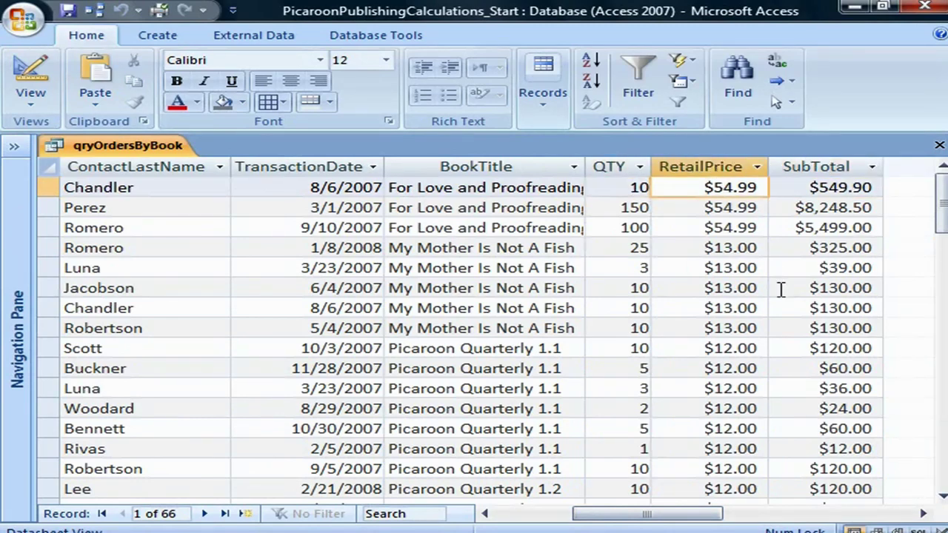
{"action": "left_click", "coordinate": [802, 186]}
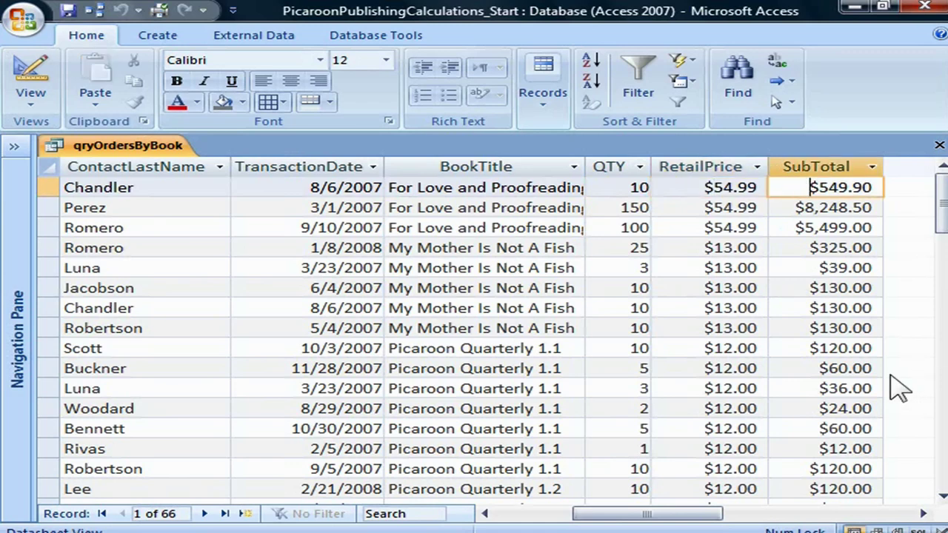